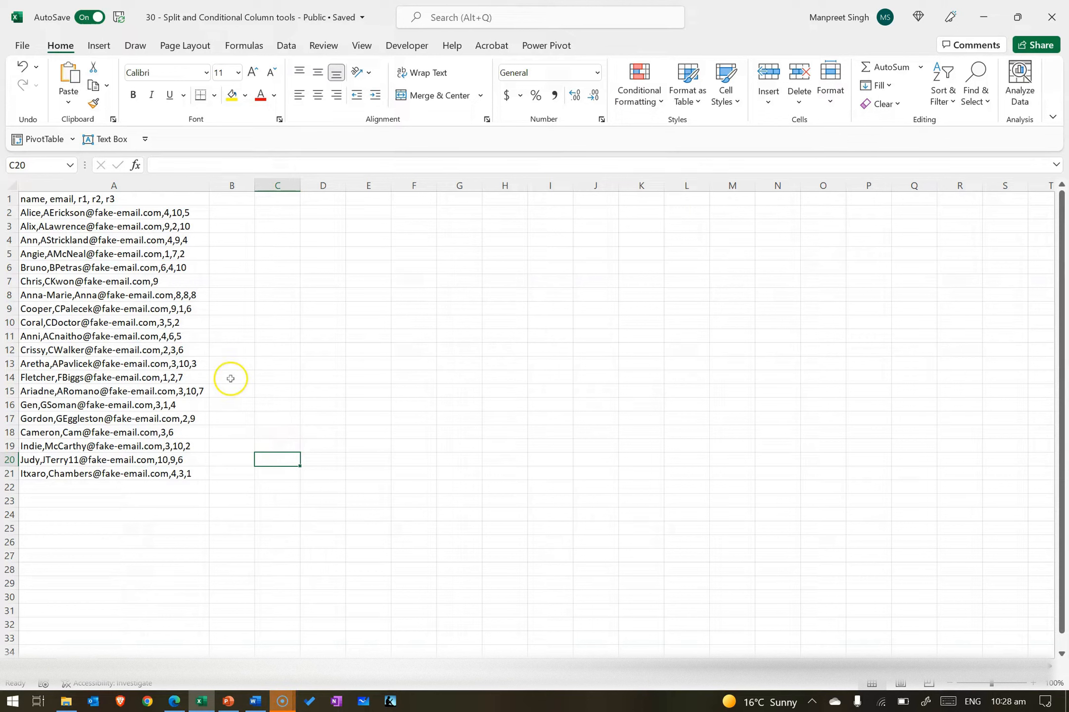
Convert the comma-separated response data in A1:A21 into a table with headers
click(101, 297)
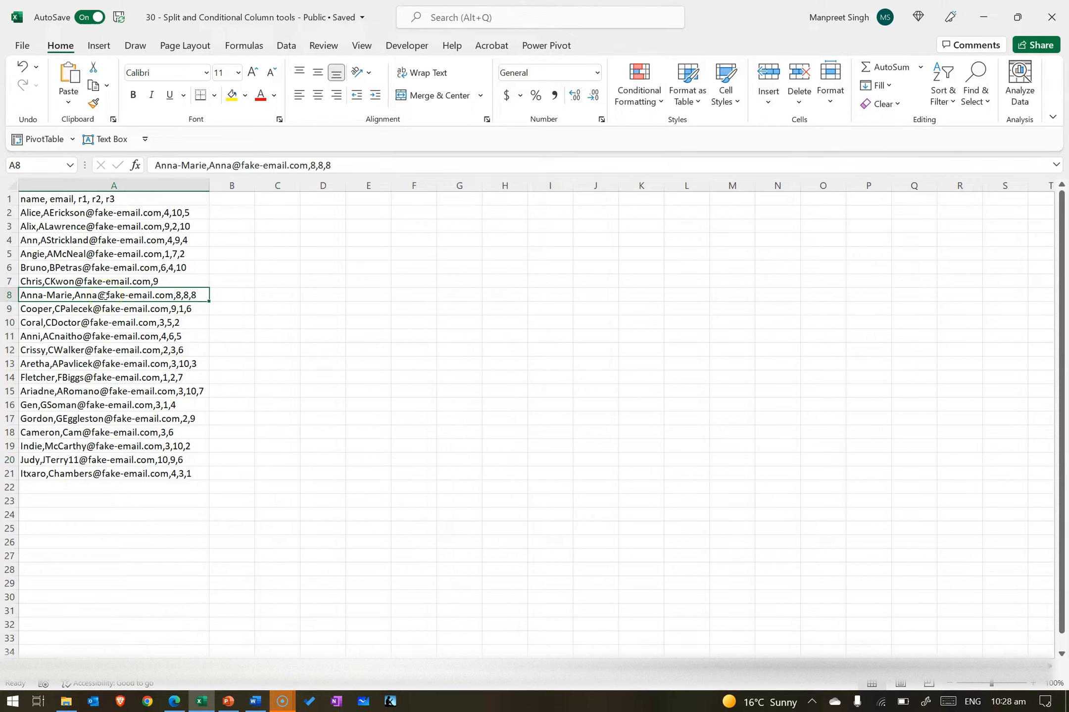
key(ctrl+t)
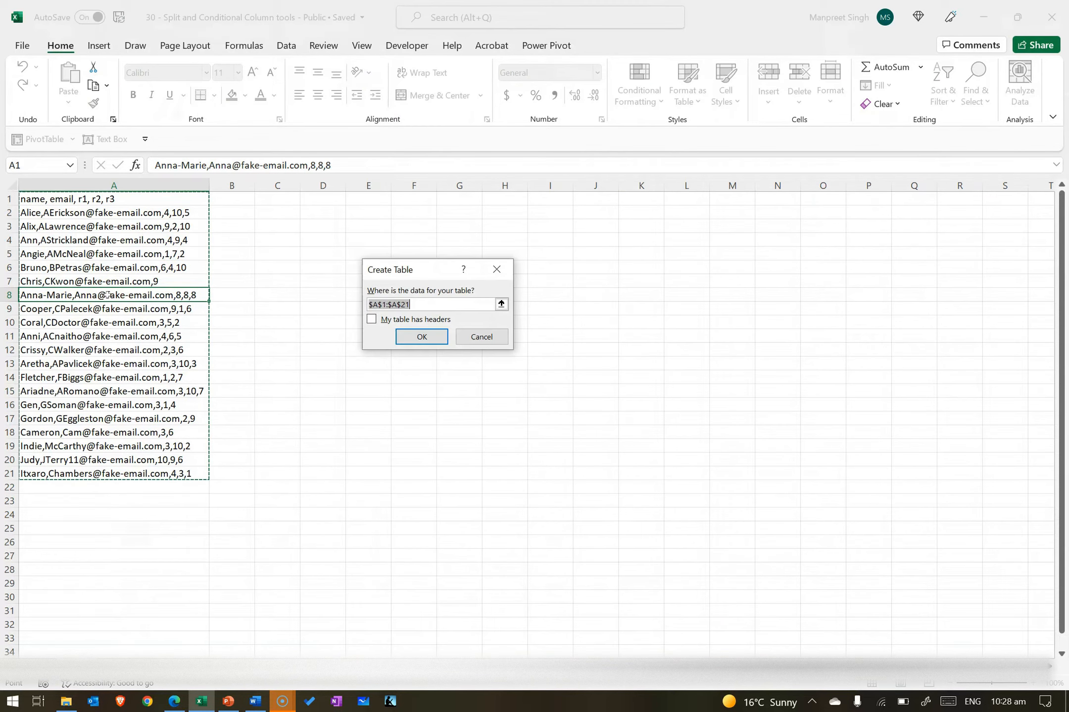
click(371, 320)
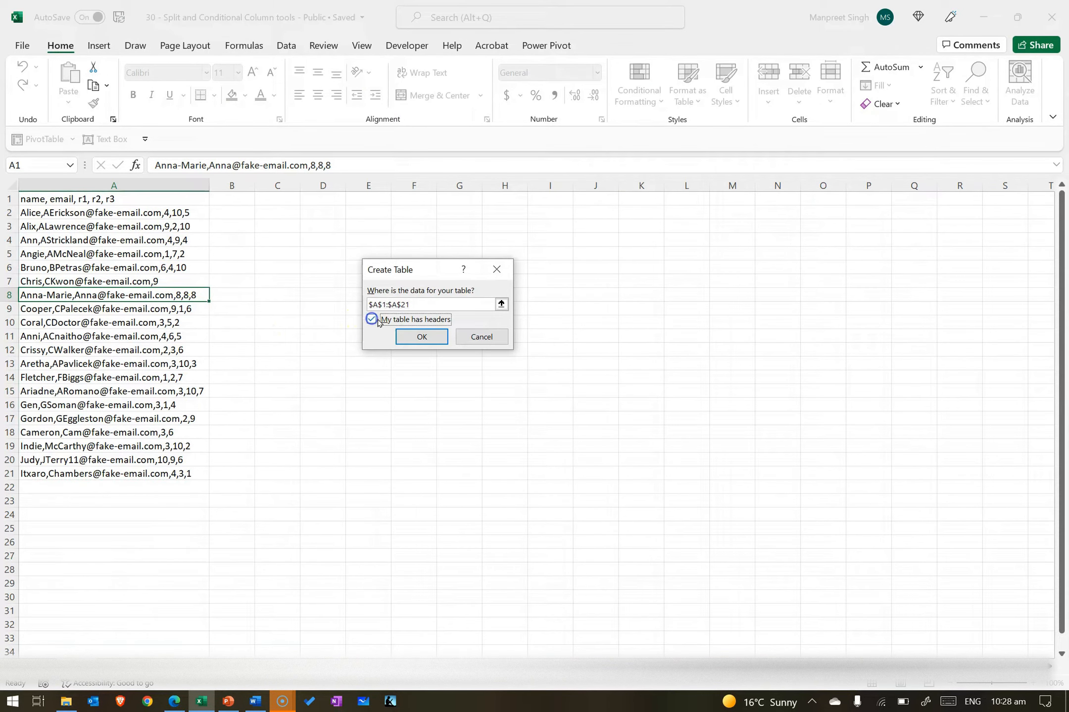
click(421, 336)
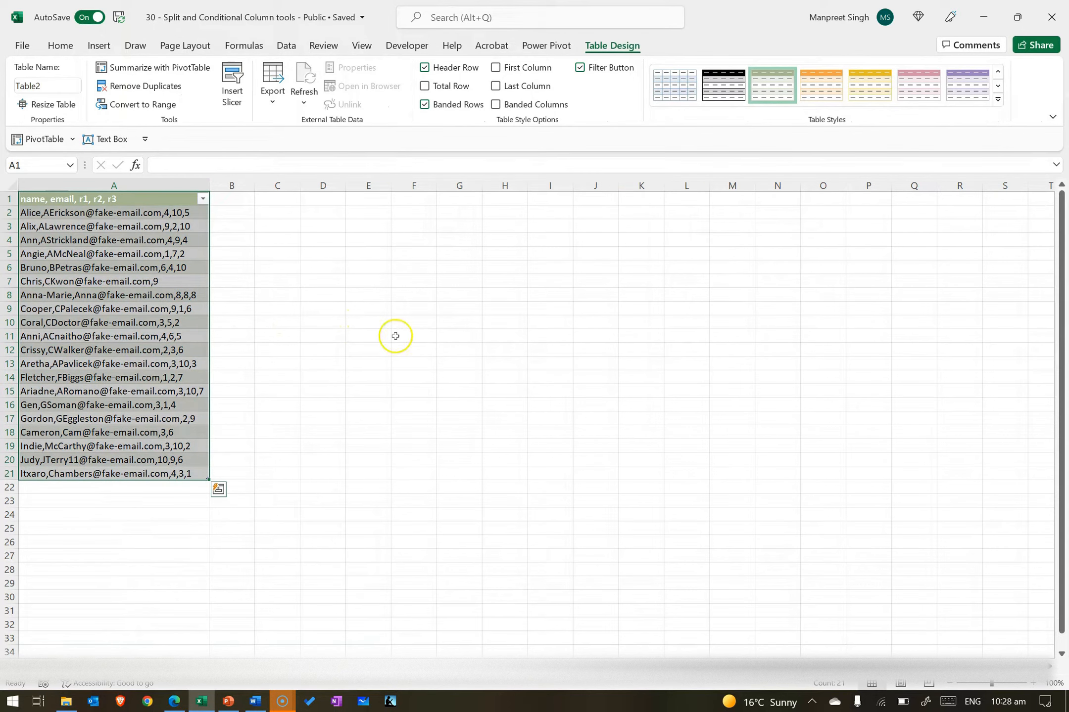
Load the new response table into the Power Query Editor
click(153, 269)
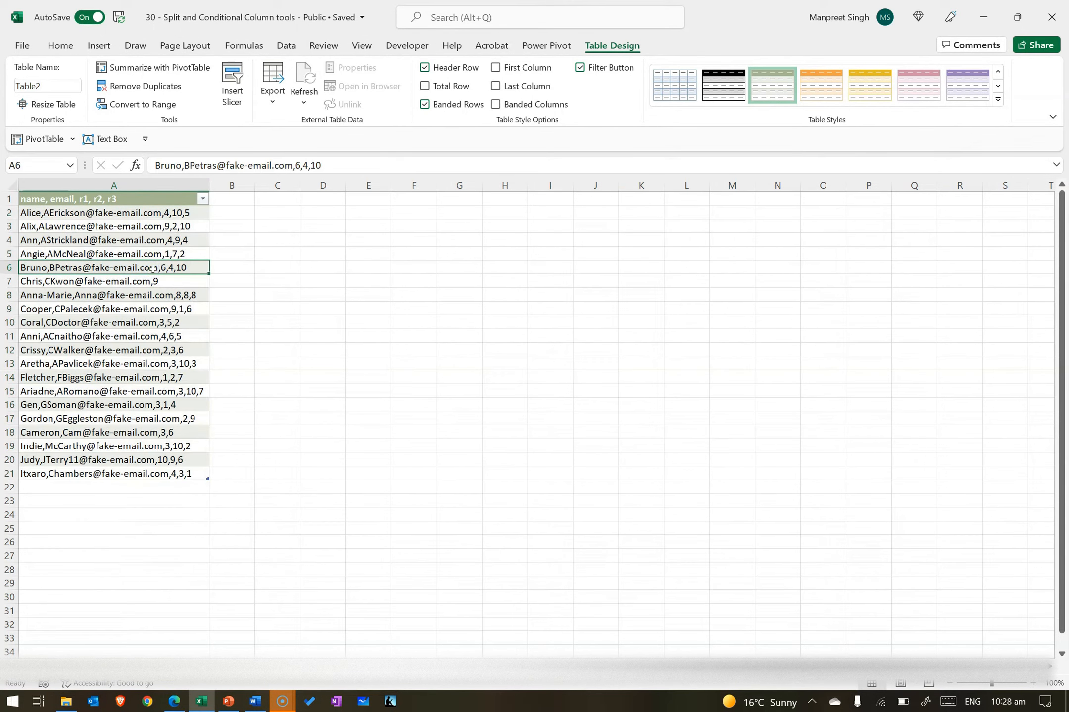
click(285, 45)
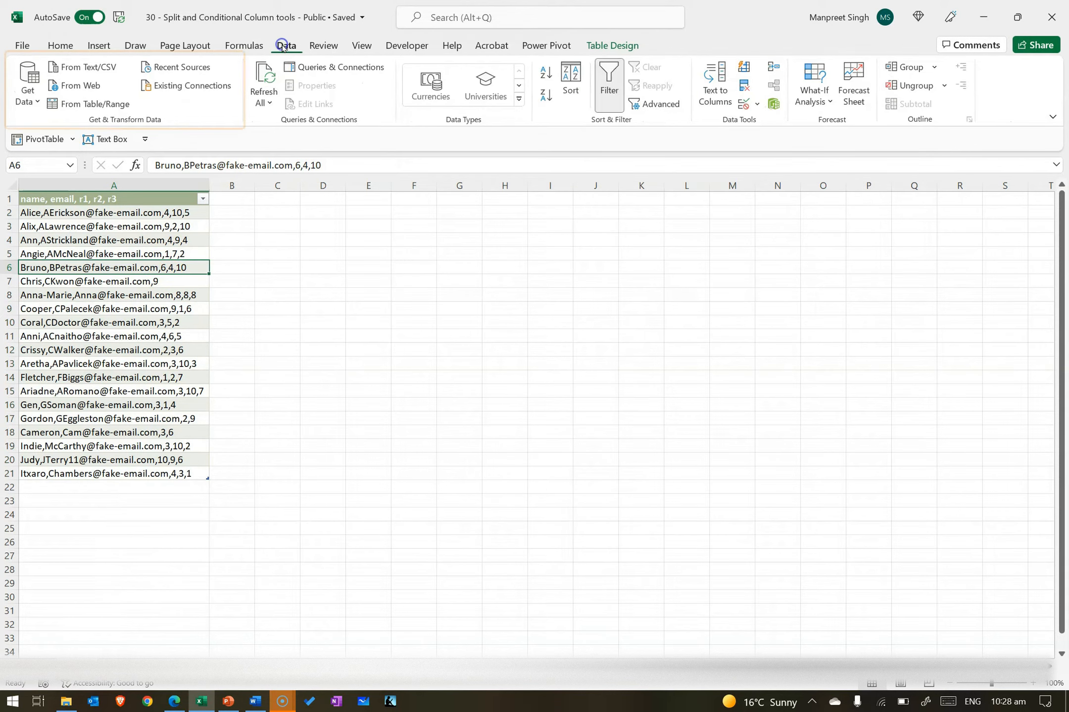
click(131, 104)
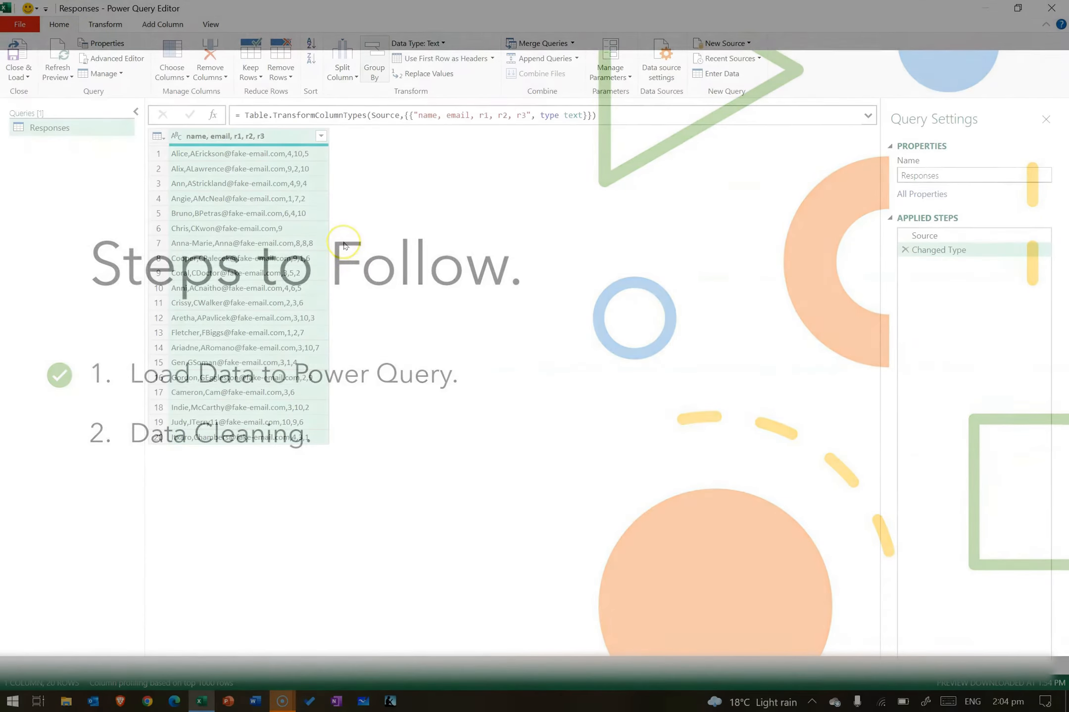
Split the "name, email, r1, r2, r3" column by comma at each occurrence of the delimiter
click(256, 137)
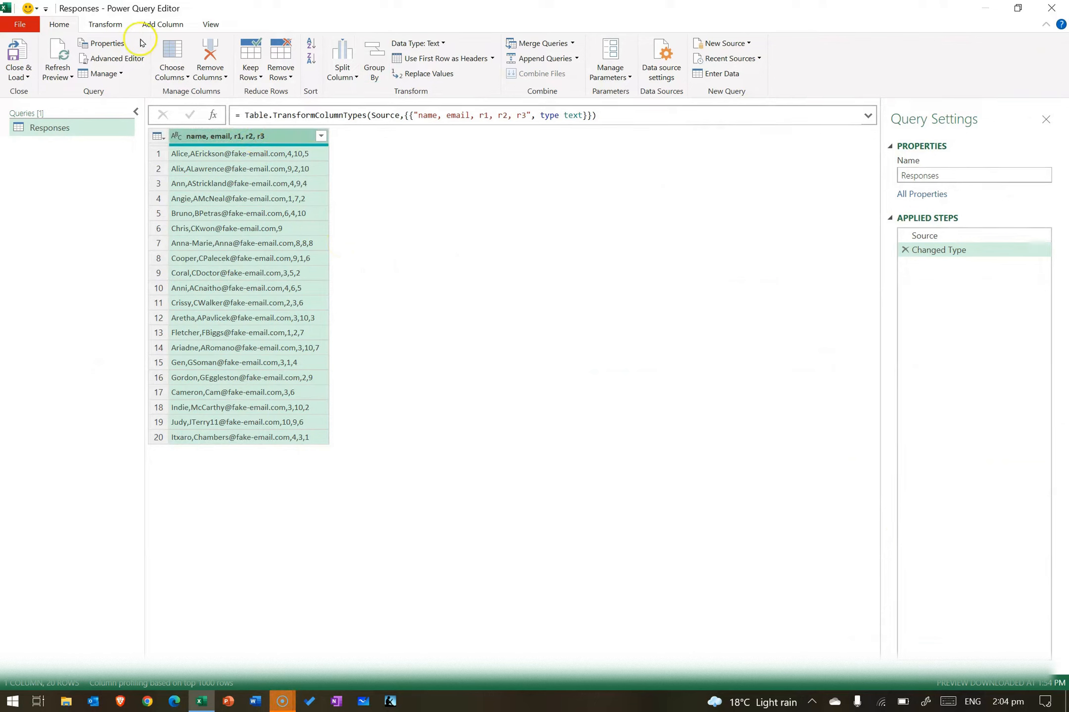
click(126, 26)
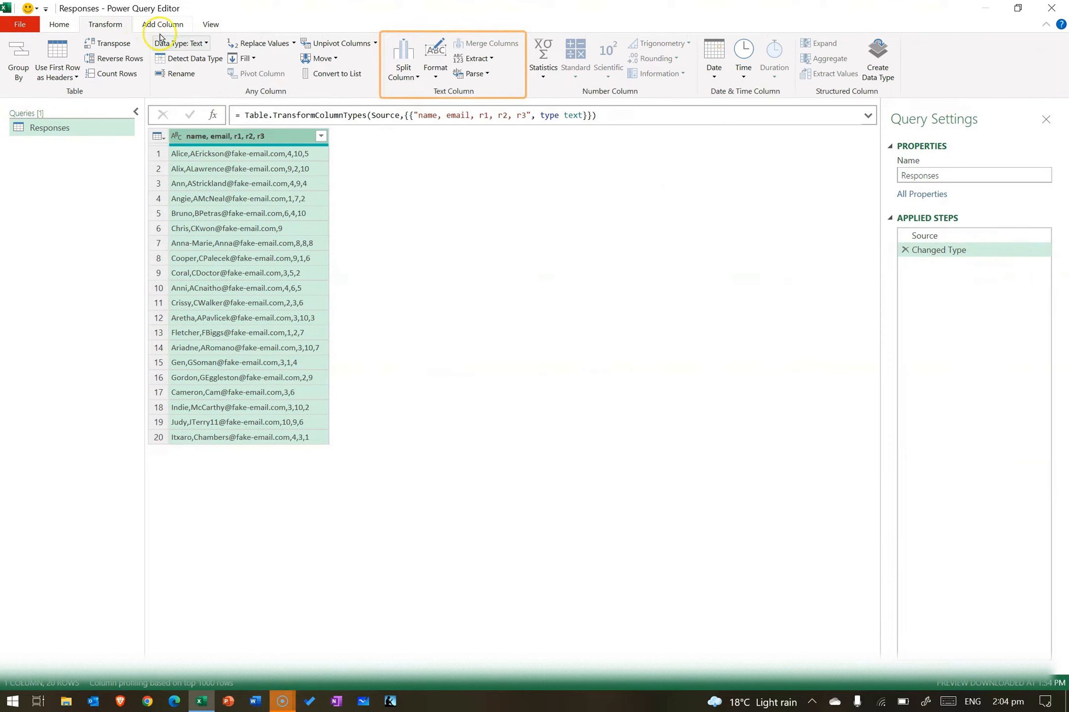
click(417, 79)
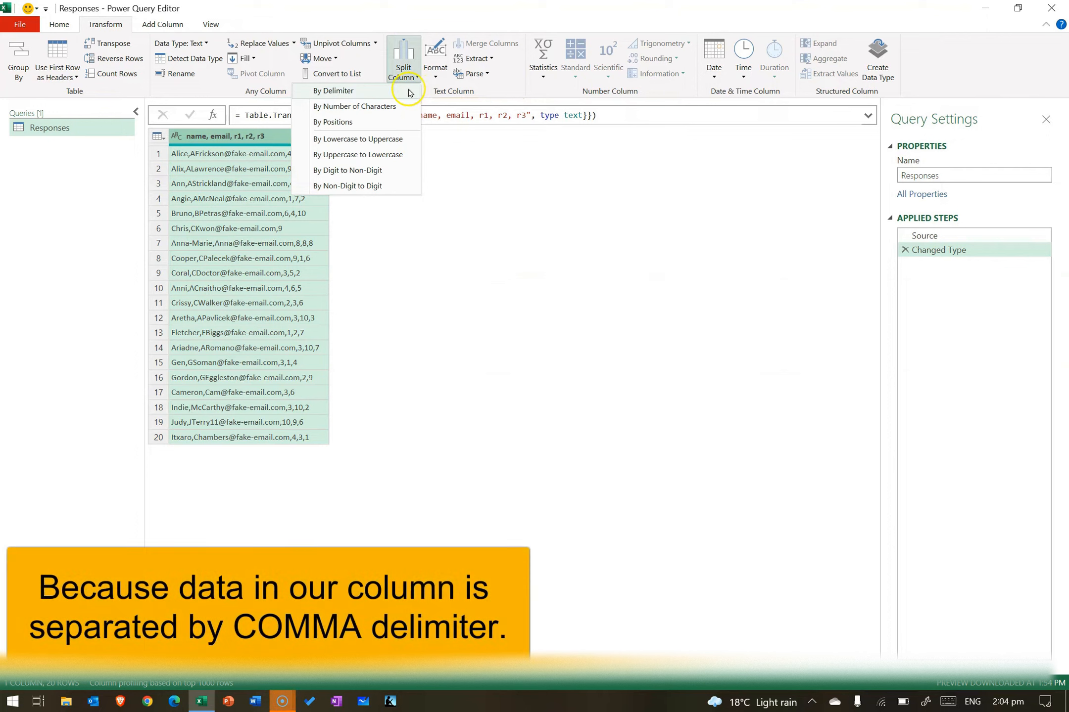
click(406, 92)
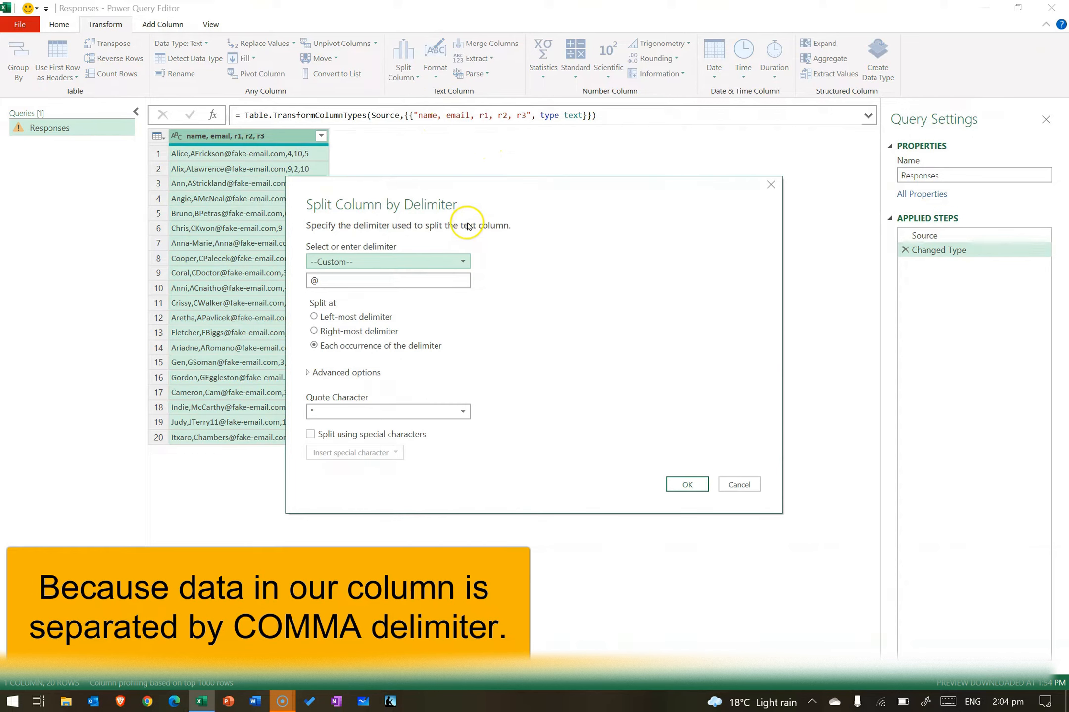
click(462, 261)
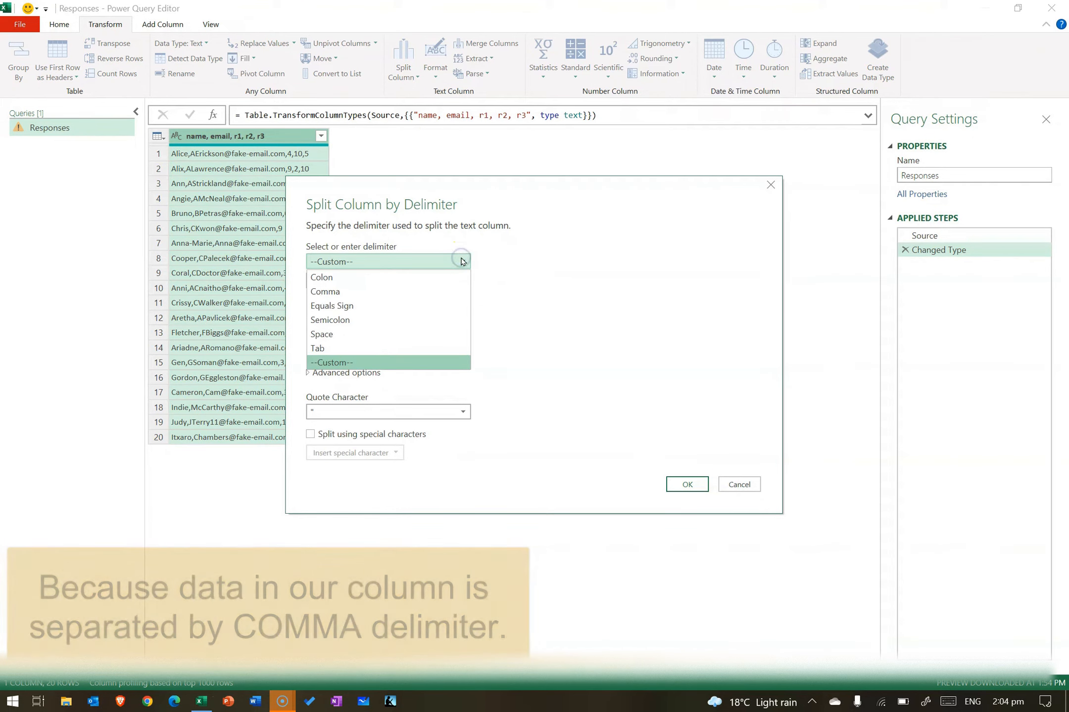
click(444, 289)
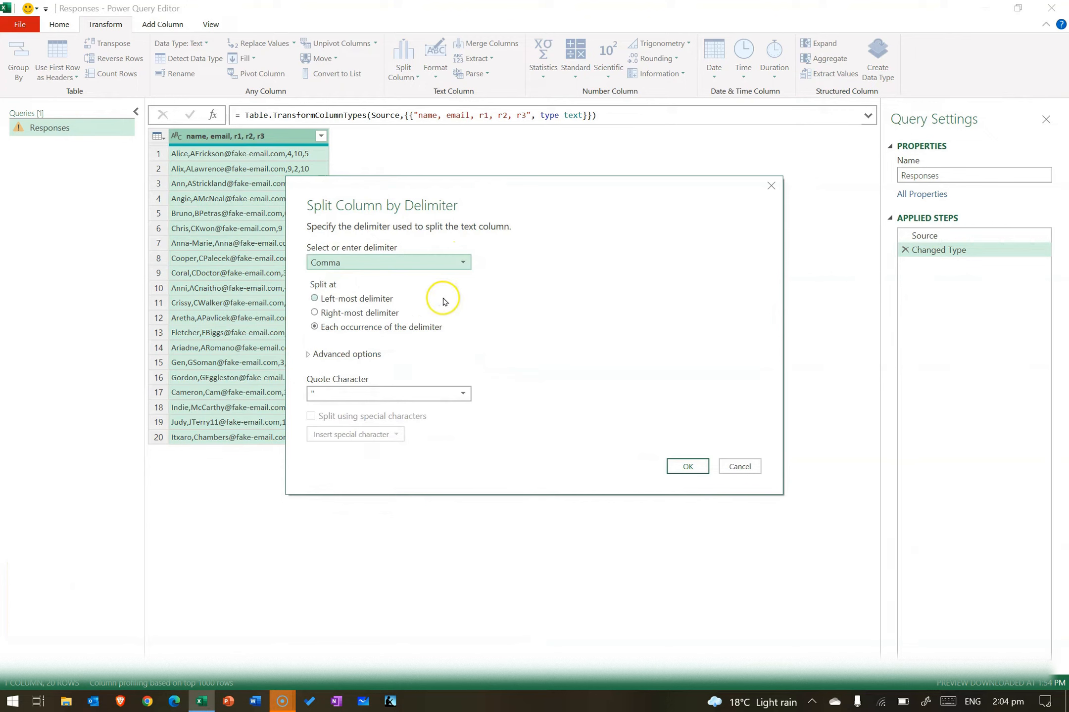
click(439, 328)
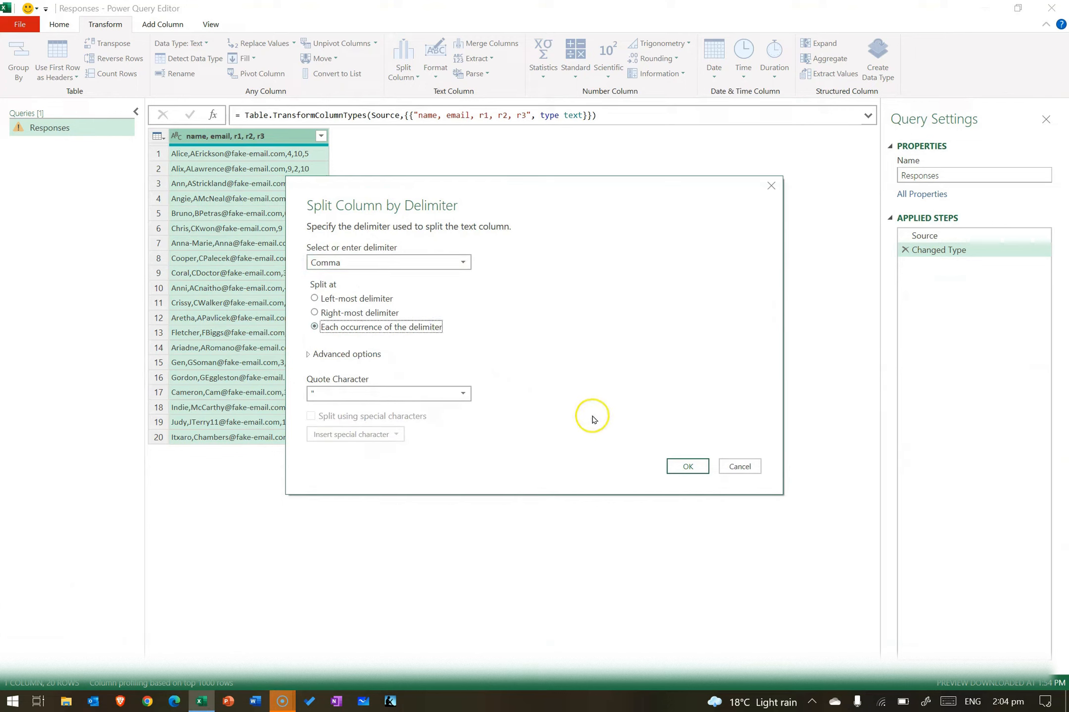
click(703, 465)
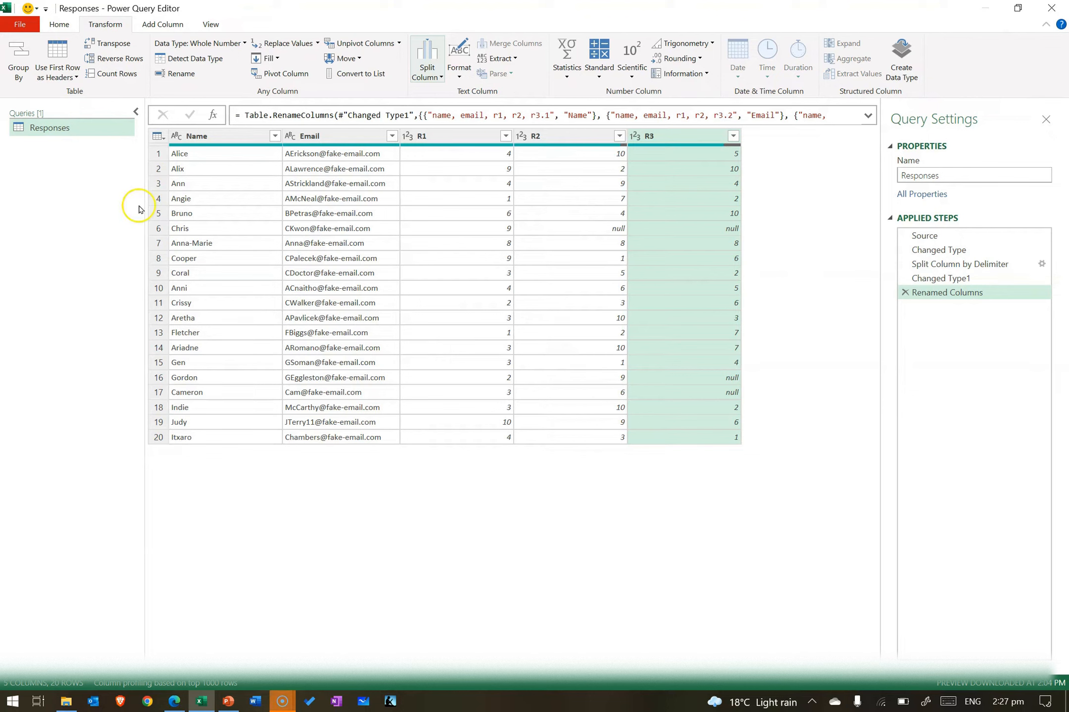
Start a new conditional column and name it Flag
click(181, 25)
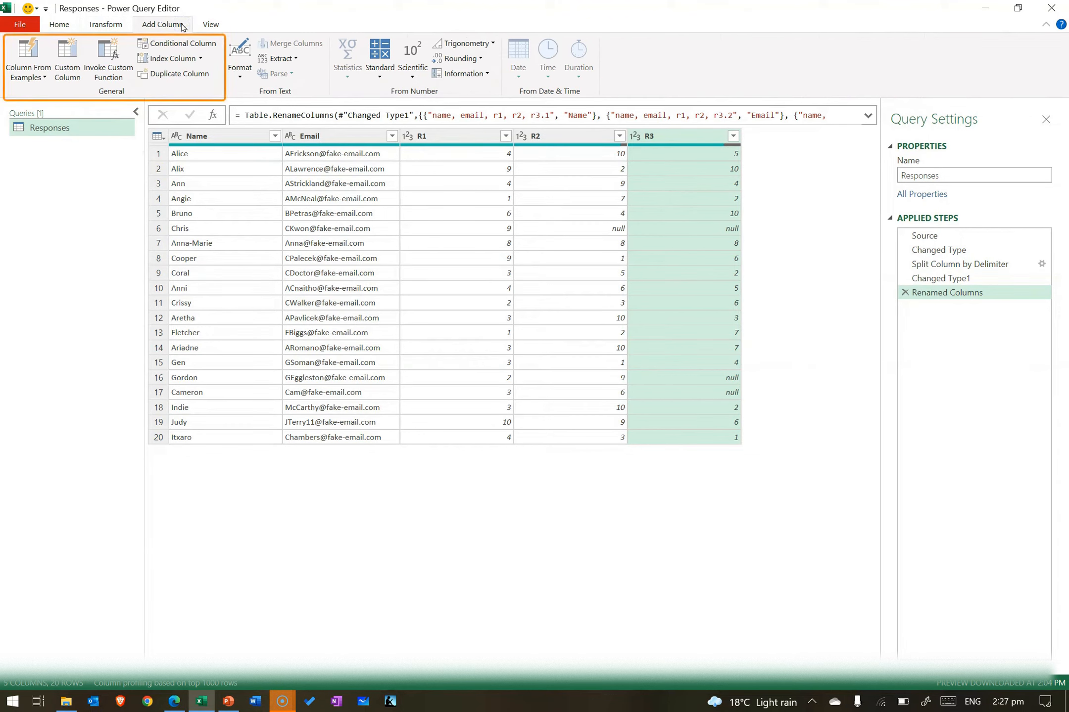
click(215, 46)
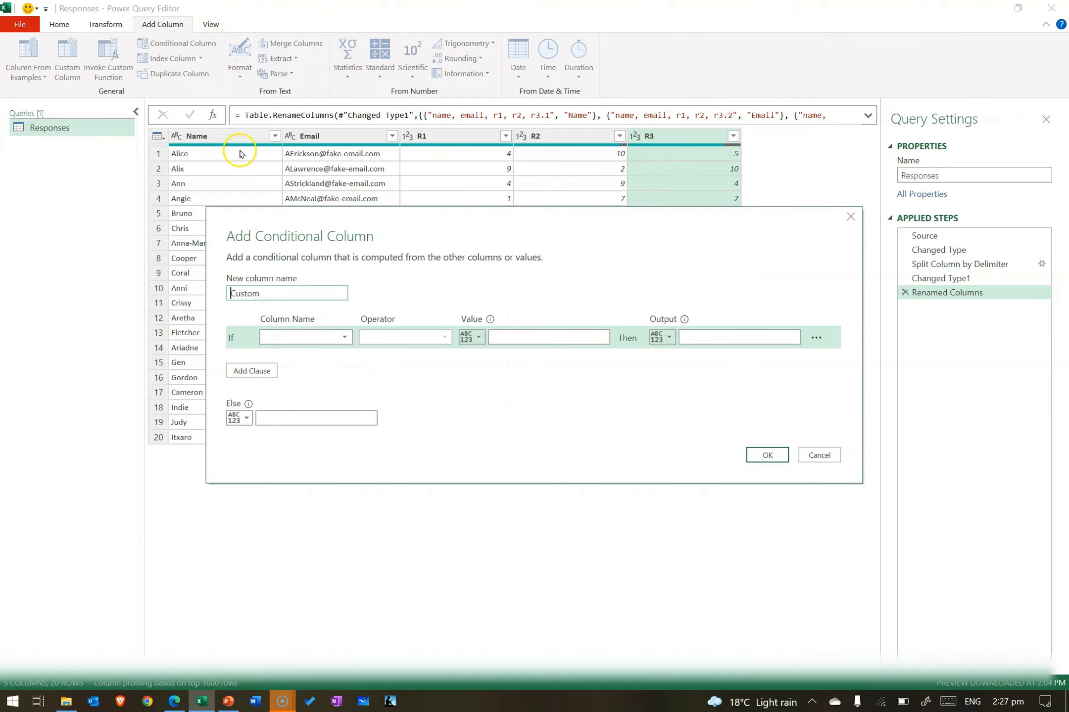
click(263, 290)
double_click(263, 290)
text(Flag)
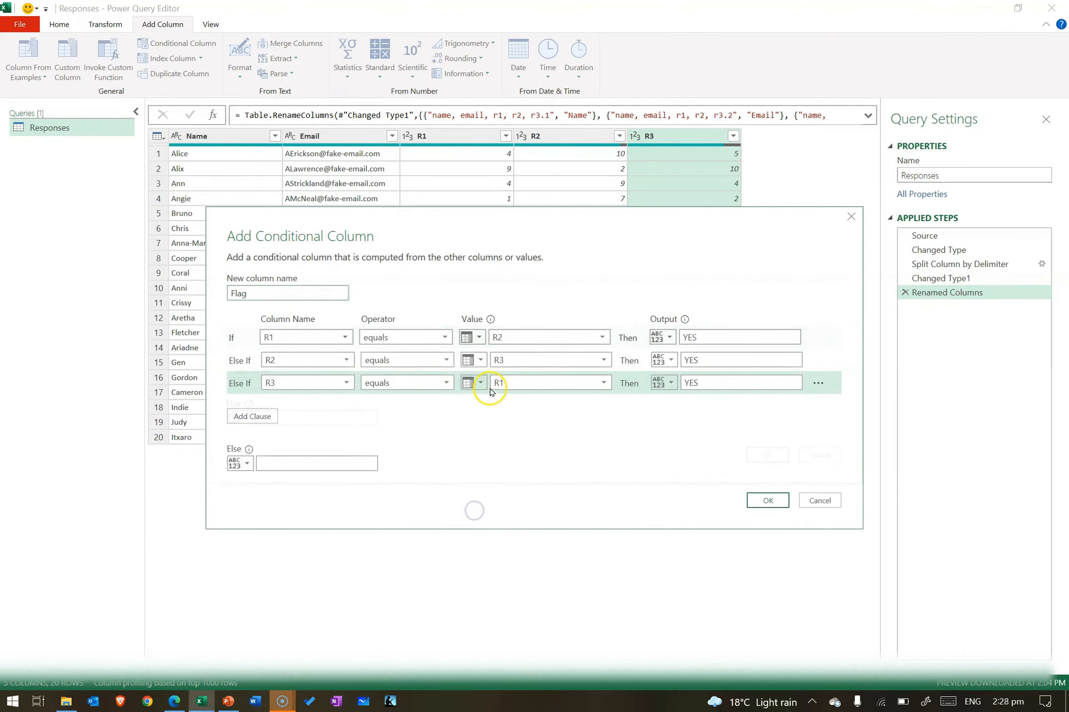
Output YES where R1 equals R2, R2 equals R3, R3 equals R1 or any of them equals null, otherwise NO, and create the column
click(481, 385)
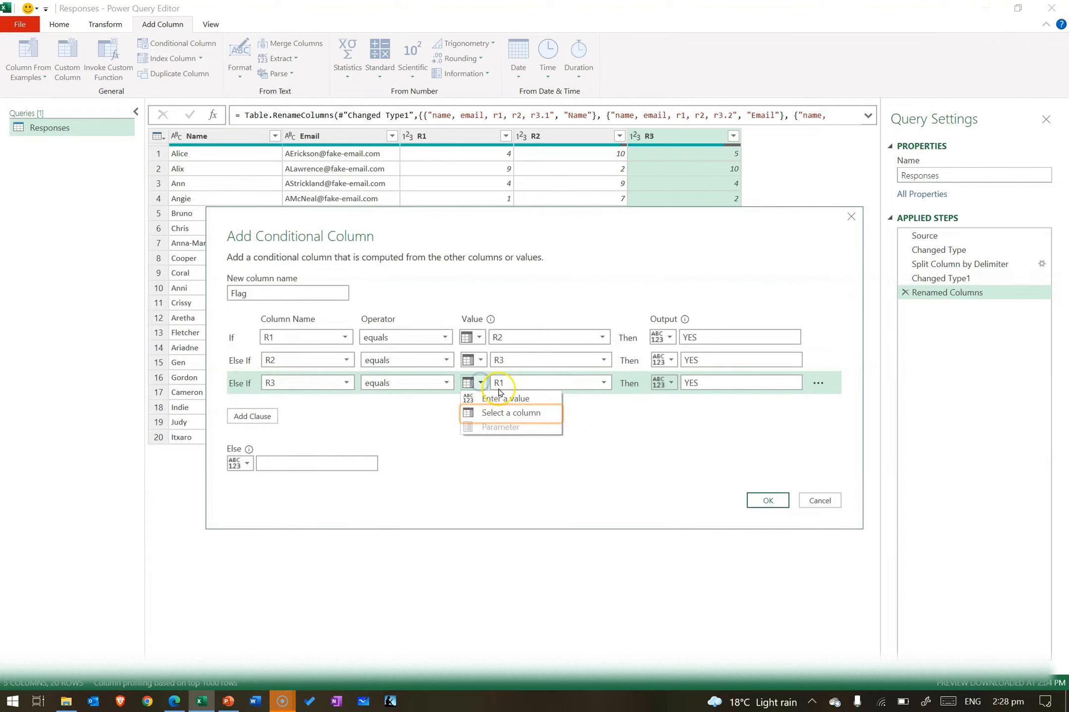
click(574, 430)
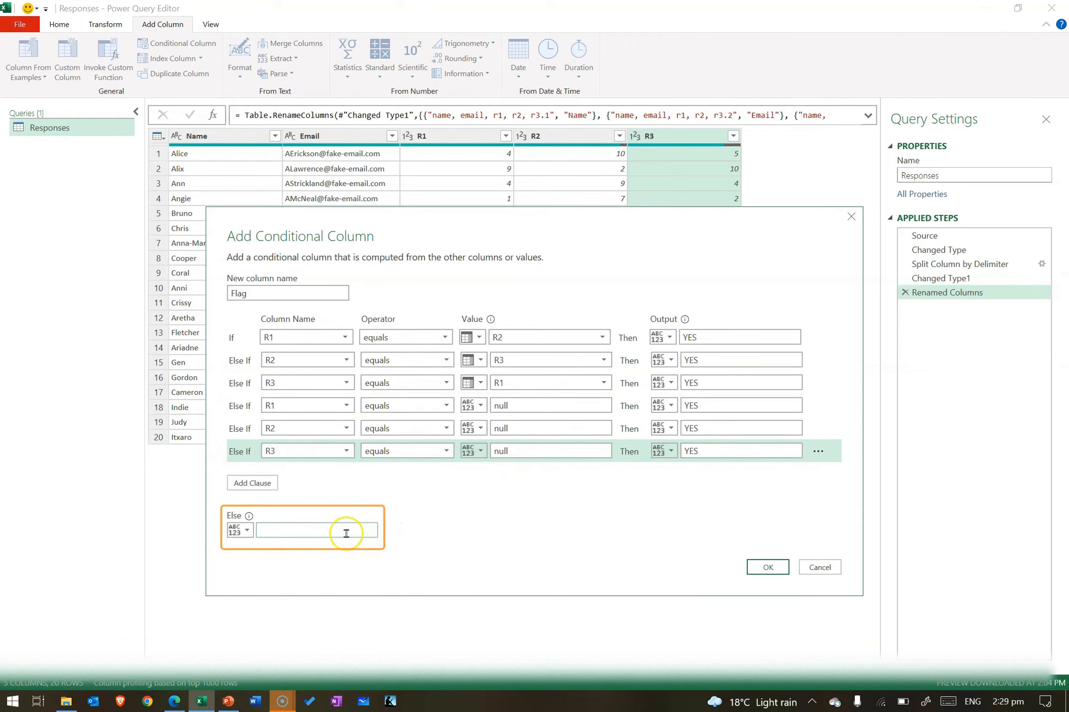
text(NO)
click(382, 537)
click(768, 567)
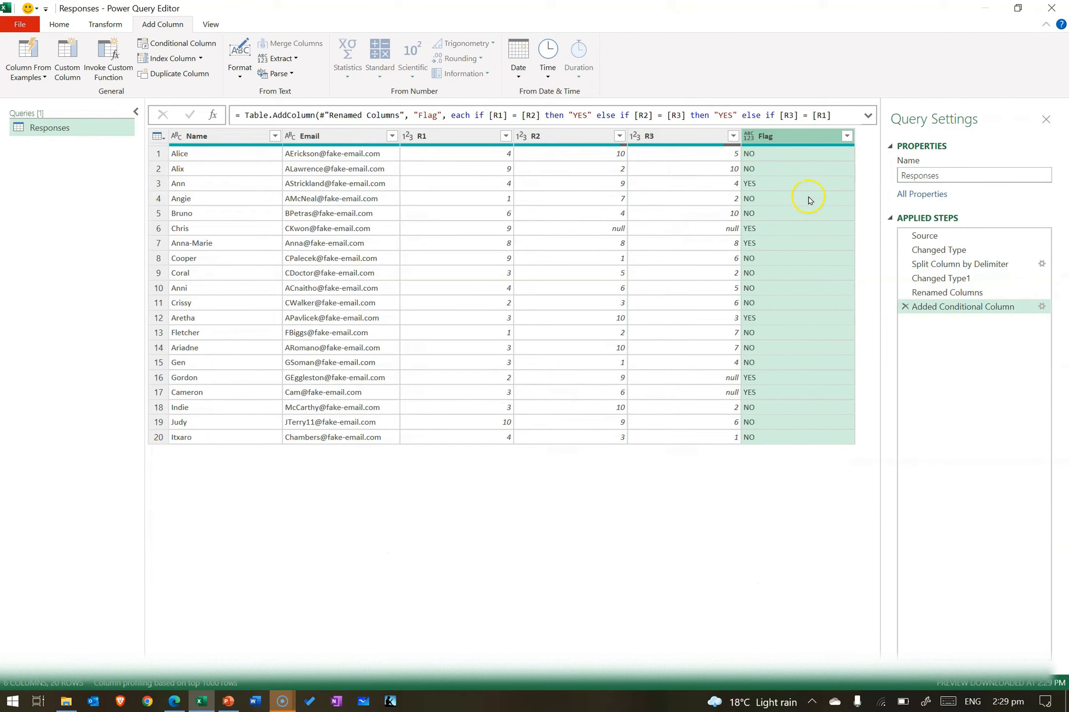
Set the Flag column's data type to Text and filter it to keep only the YES rows
click(749, 136)
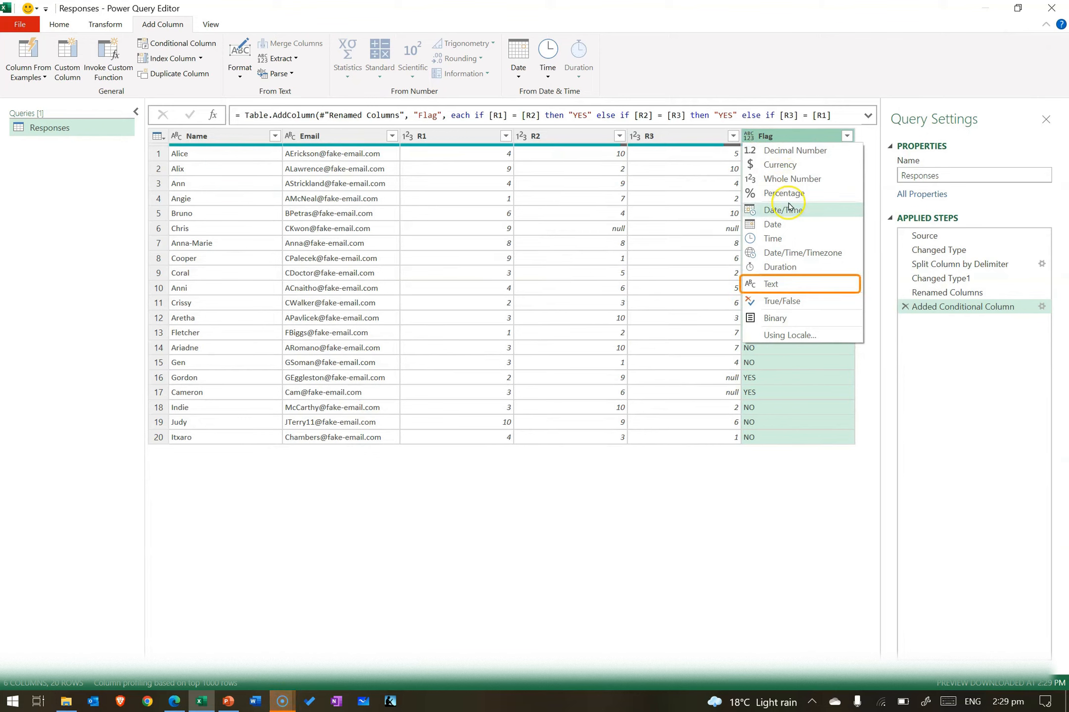
click(798, 280)
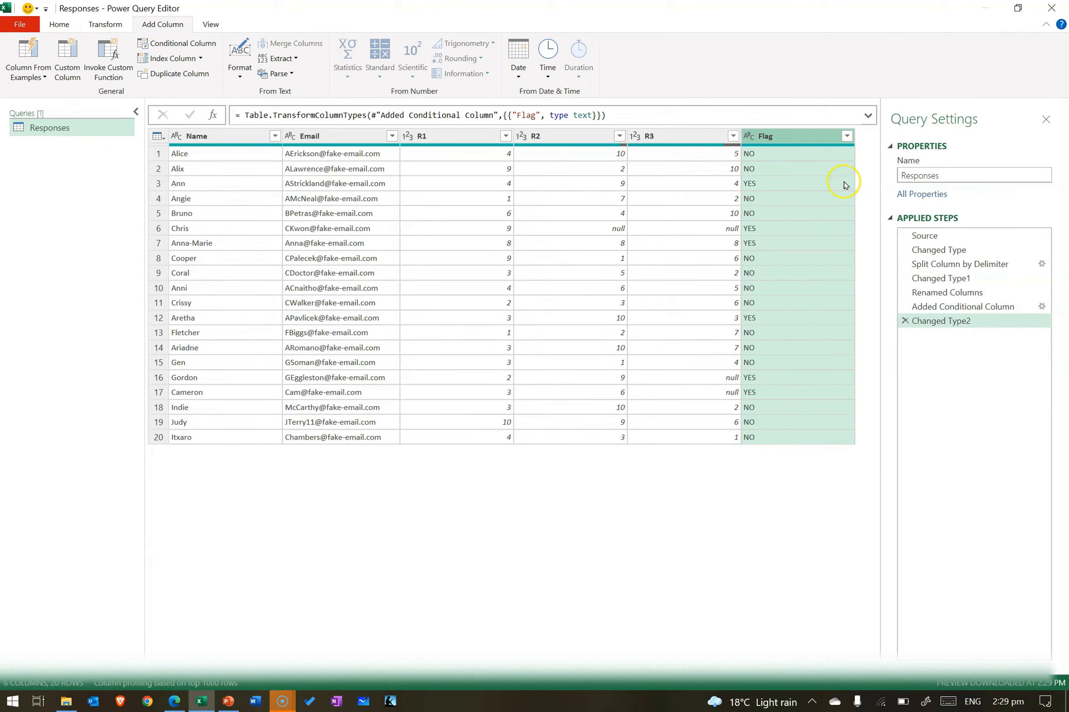
click(846, 138)
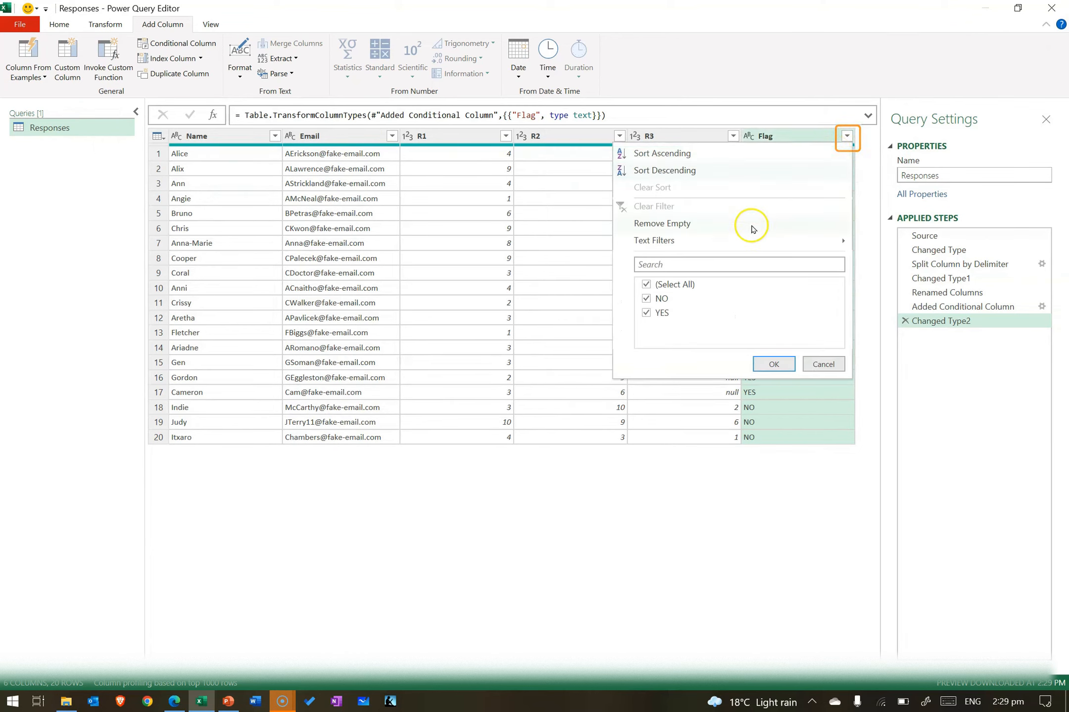
click(647, 285)
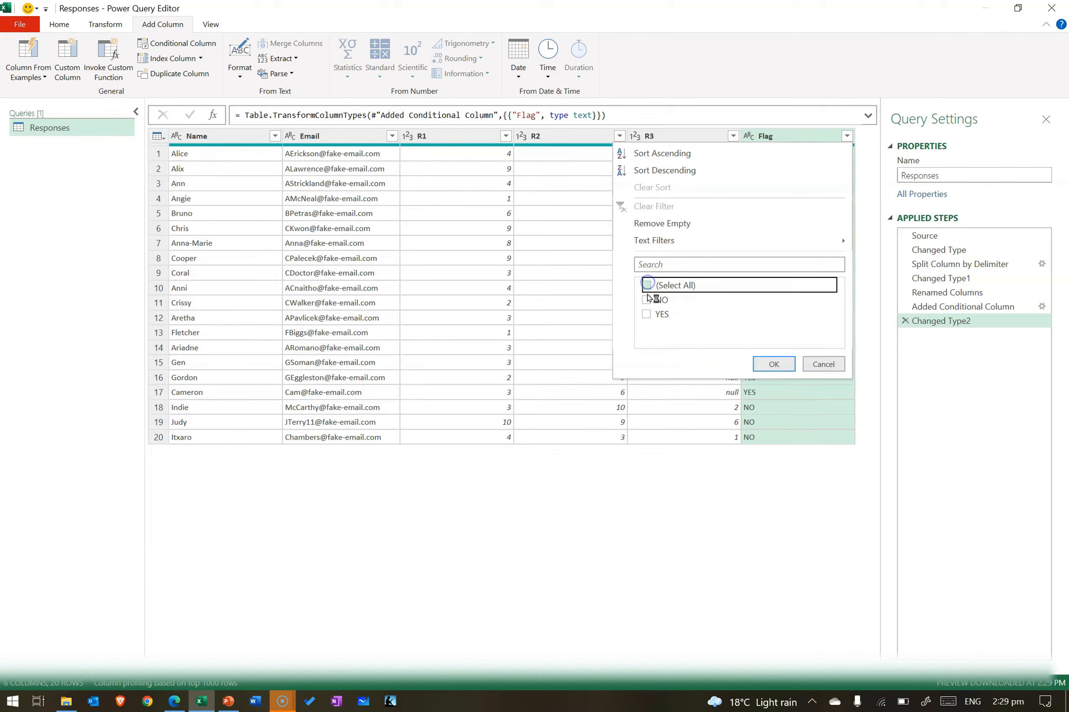
click(646, 312)
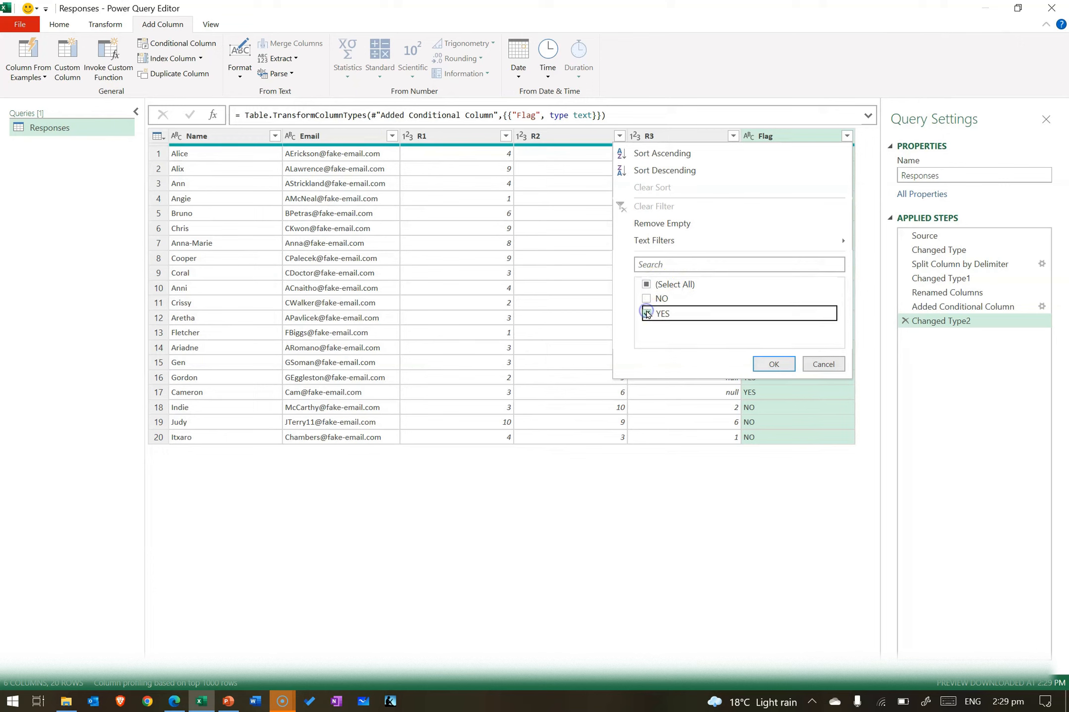
click(774, 365)
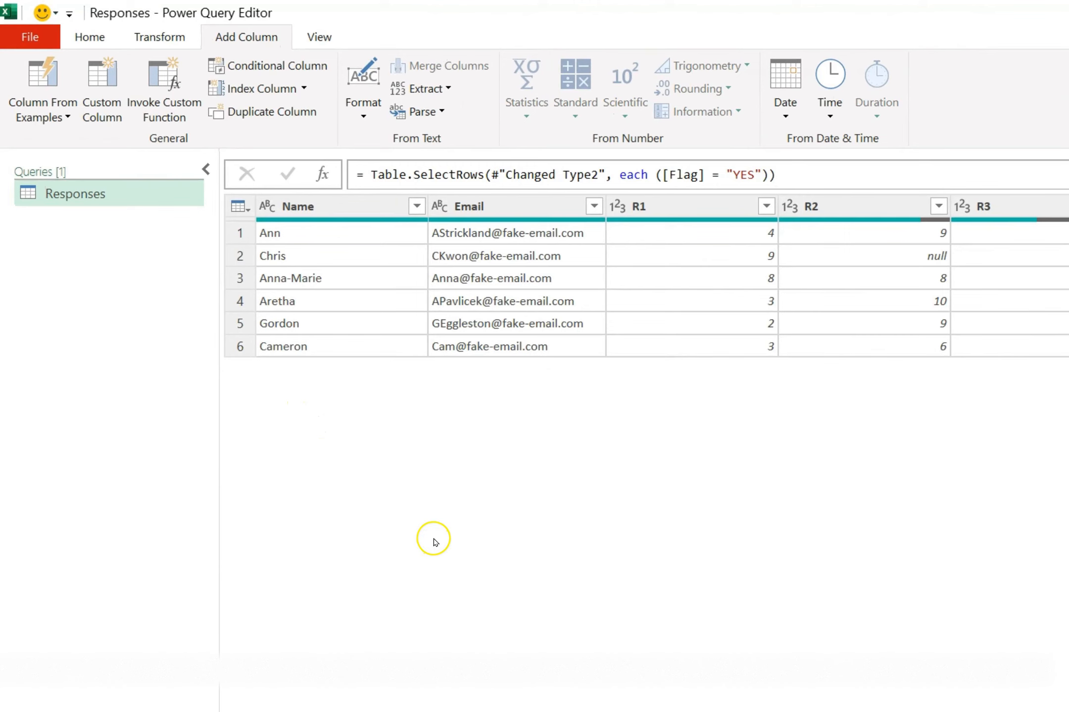
Close the query editor and load the filtered responses into the workbook
click(90, 35)
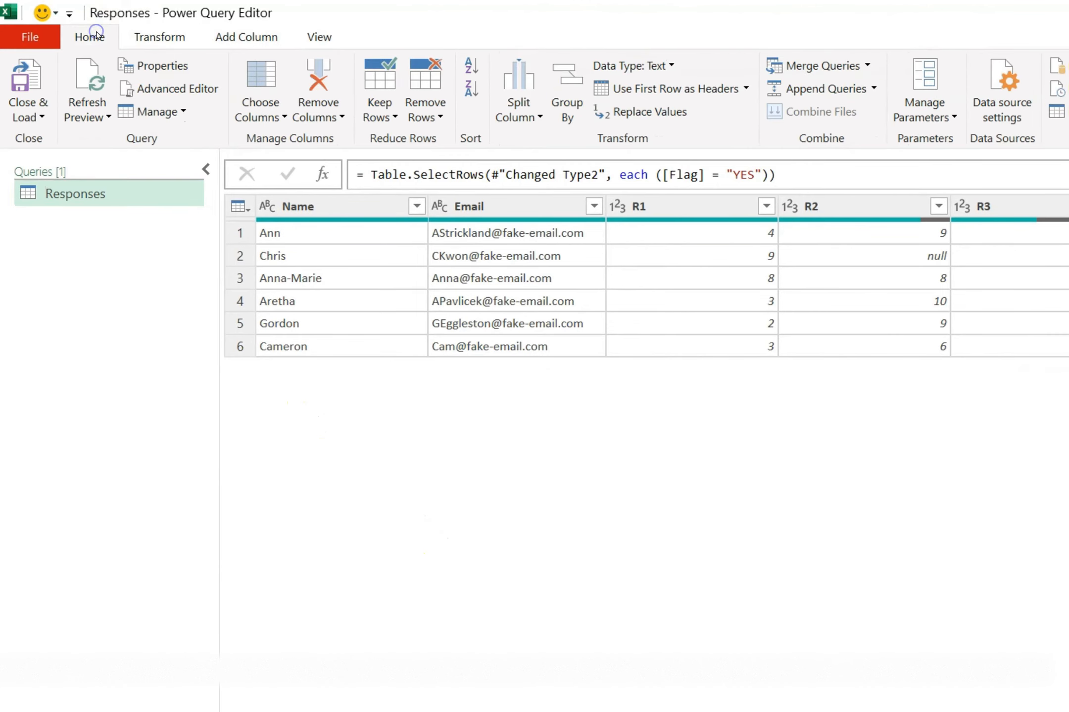